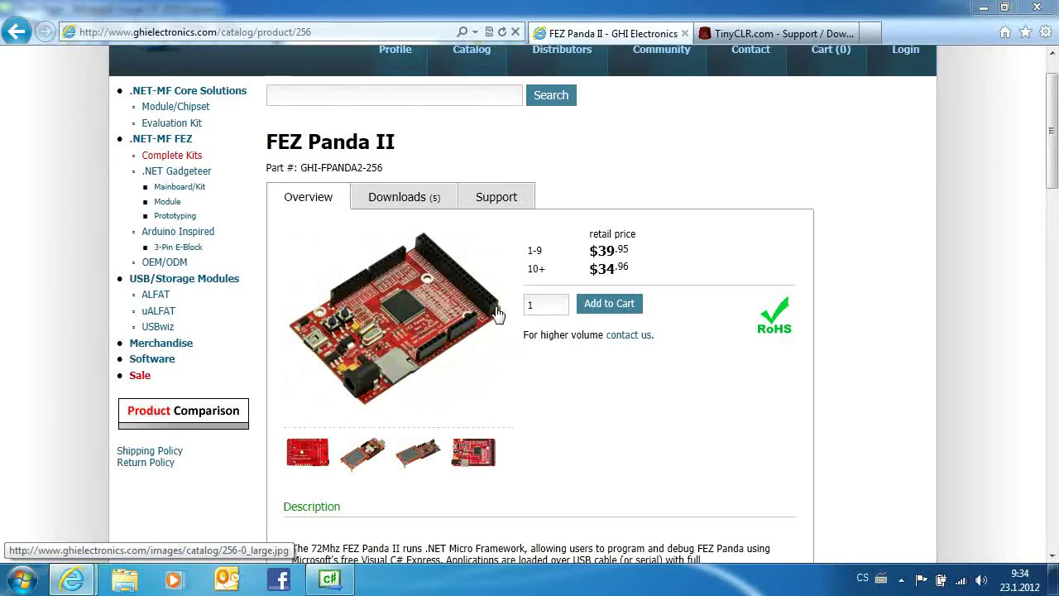
Bring up the TinyCLR support page and launch USBizi Updater from the GHI NETMF v4.1 SDK's Firmware Update programs
click(757, 34)
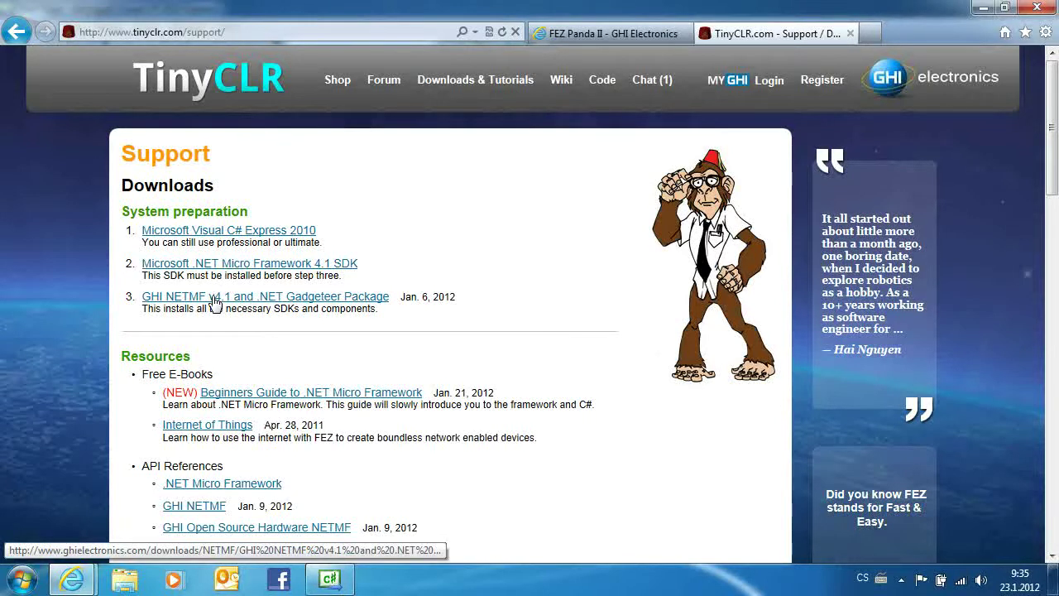
click(20, 583)
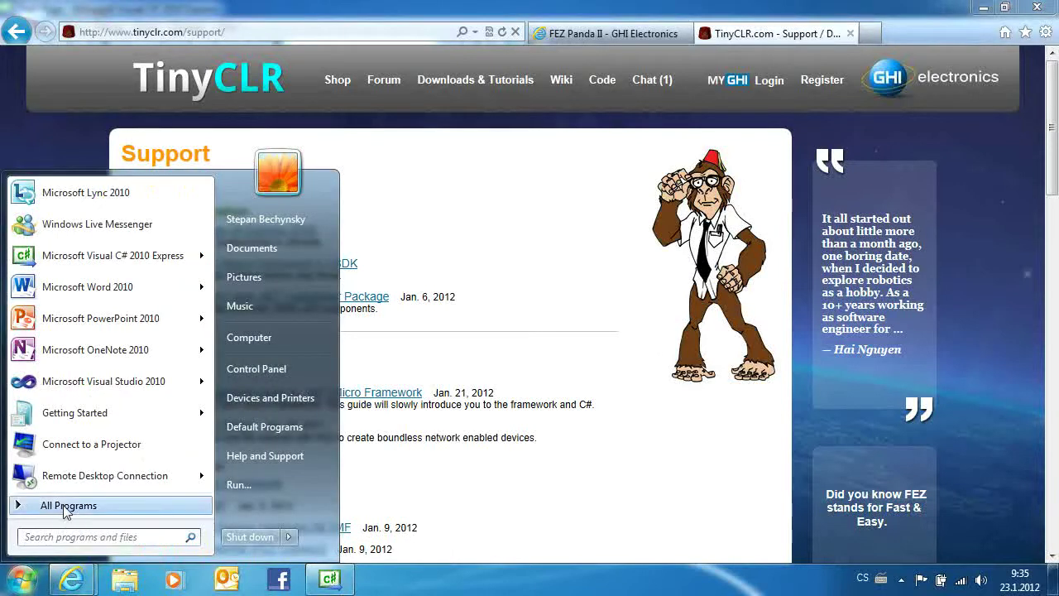
click(66, 504)
drag(207, 255, 208, 327)
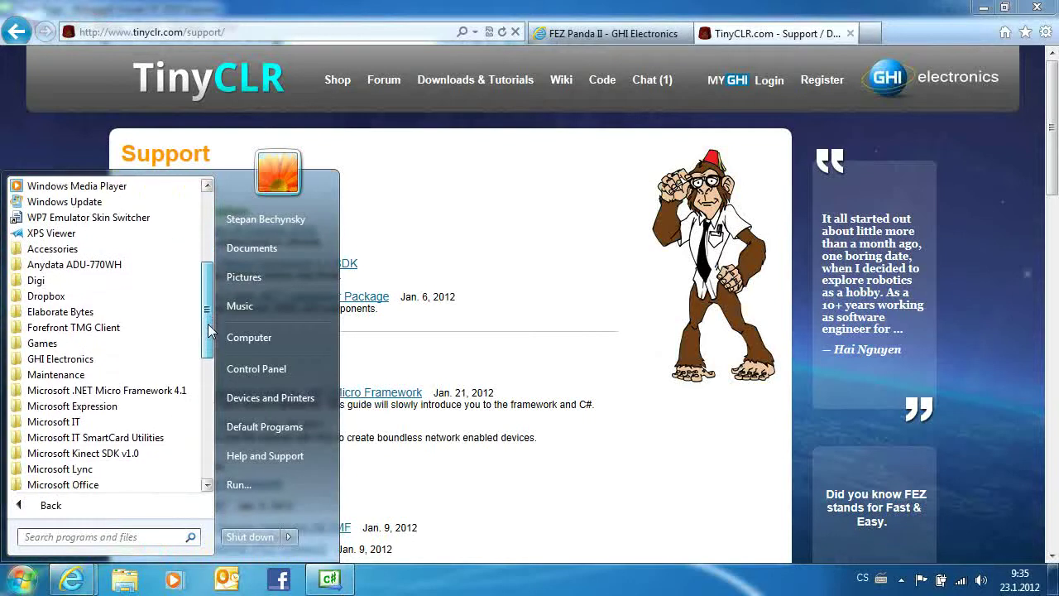
click(54, 361)
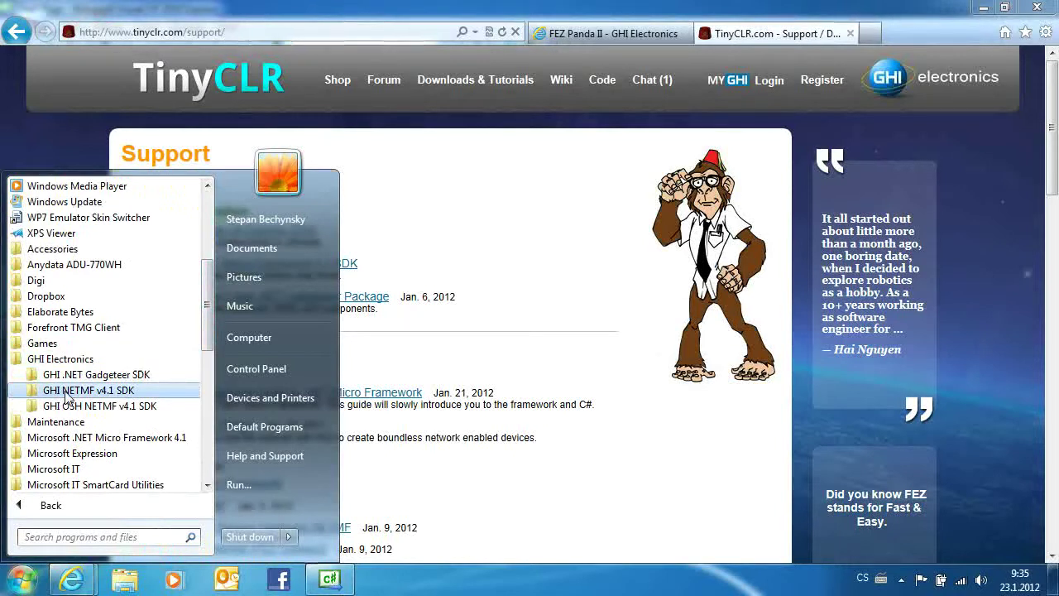
click(69, 393)
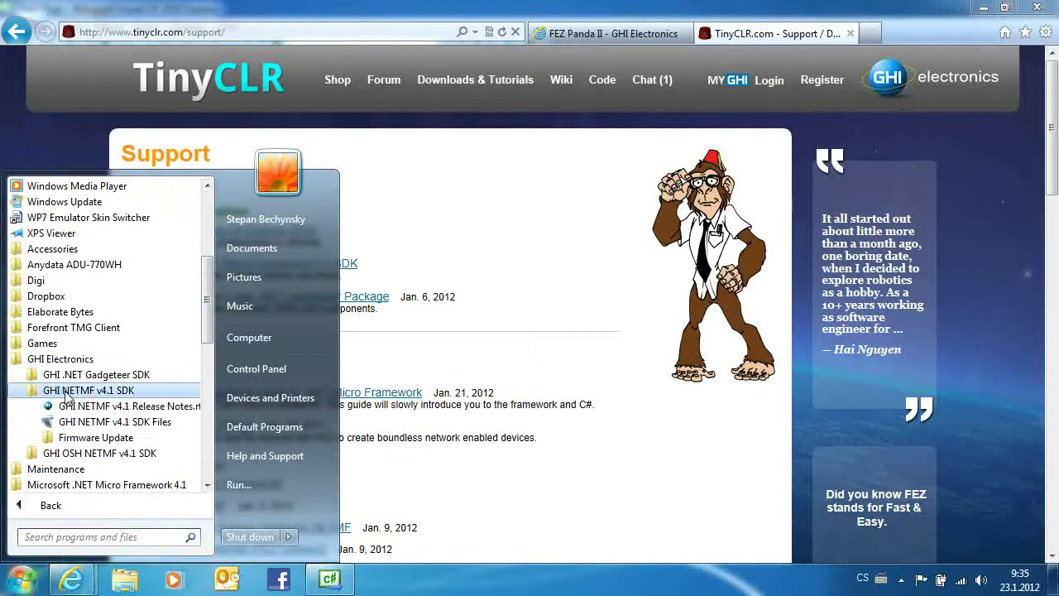
click(83, 440)
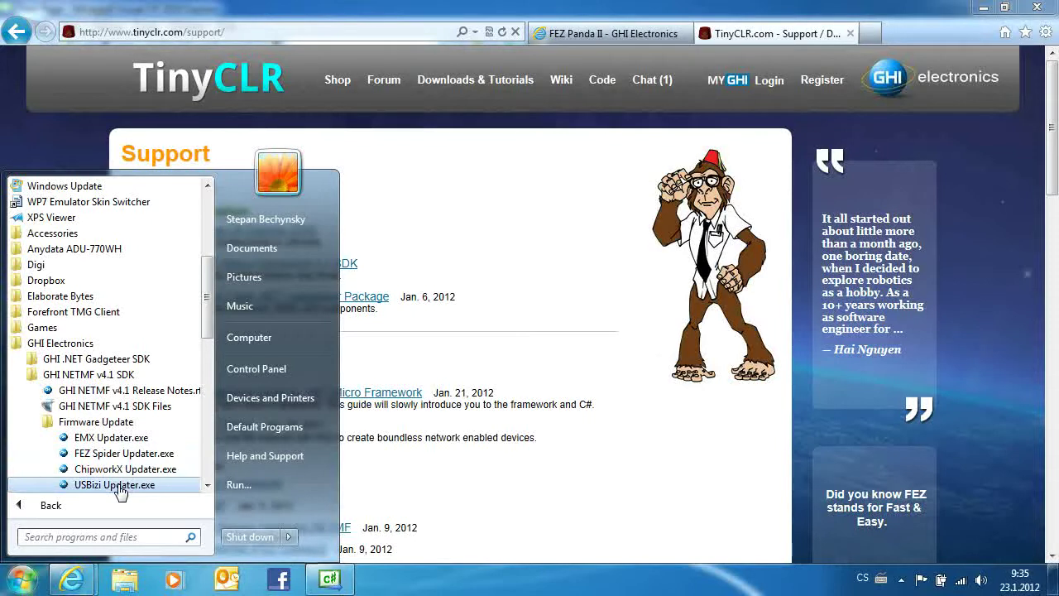
click(120, 484)
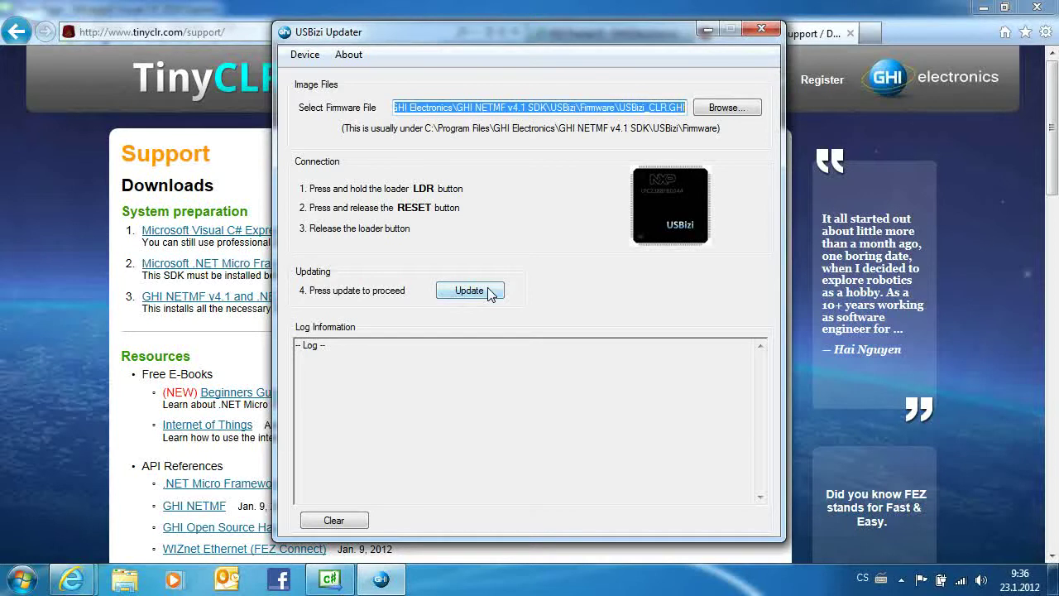
Query the connected board's firmware version in USBizi Updater
click(304, 55)
click(334, 89)
Open the GHI NETMF v4.1 Release Notes installed with the GHI NETMF v4.1 SDK
click(22, 579)
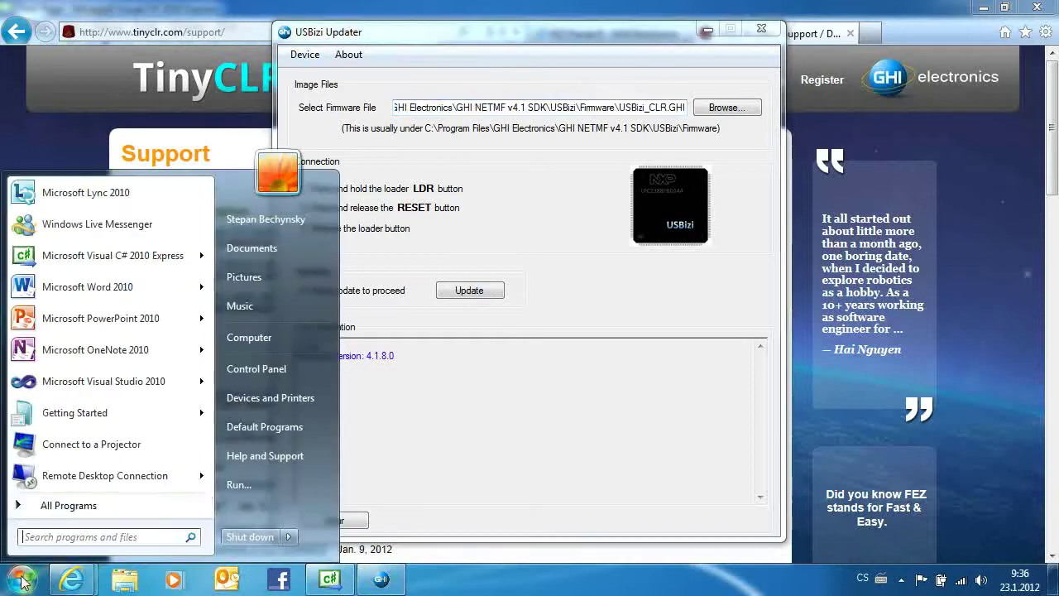
click(68, 507)
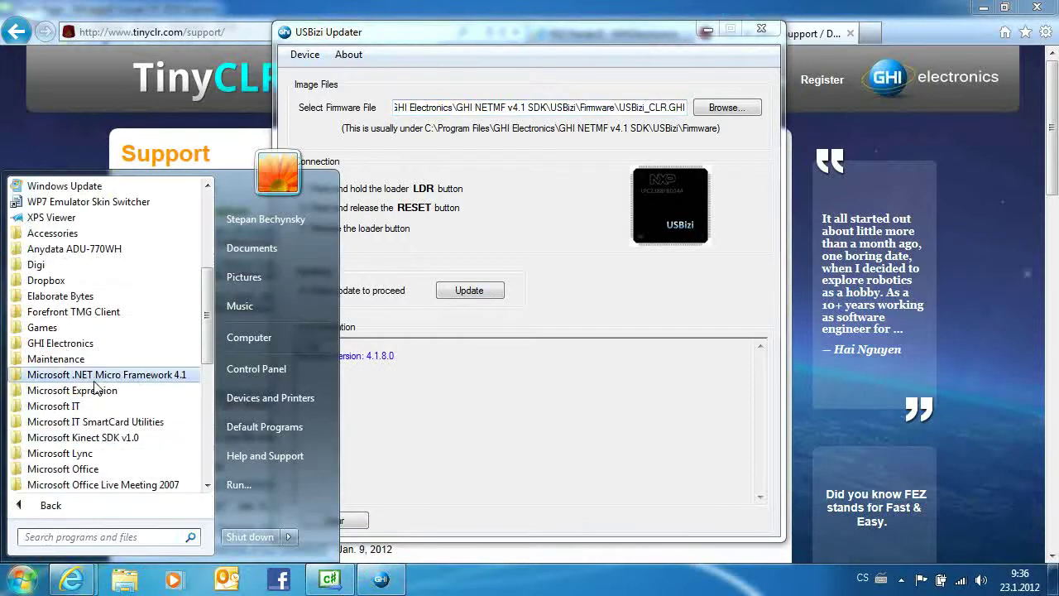
click(112, 348)
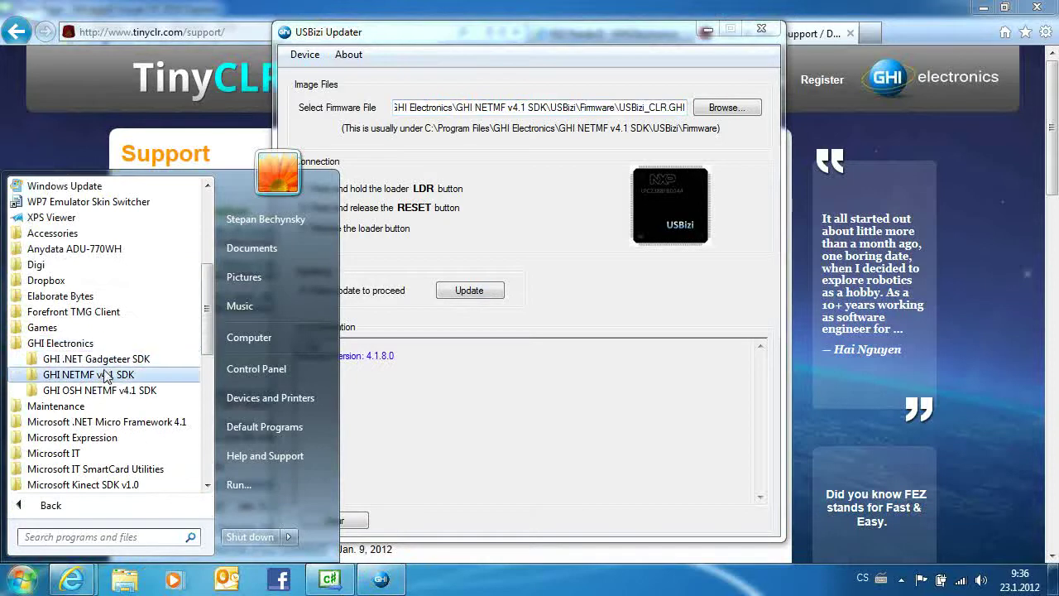
click(106, 376)
click(93, 390)
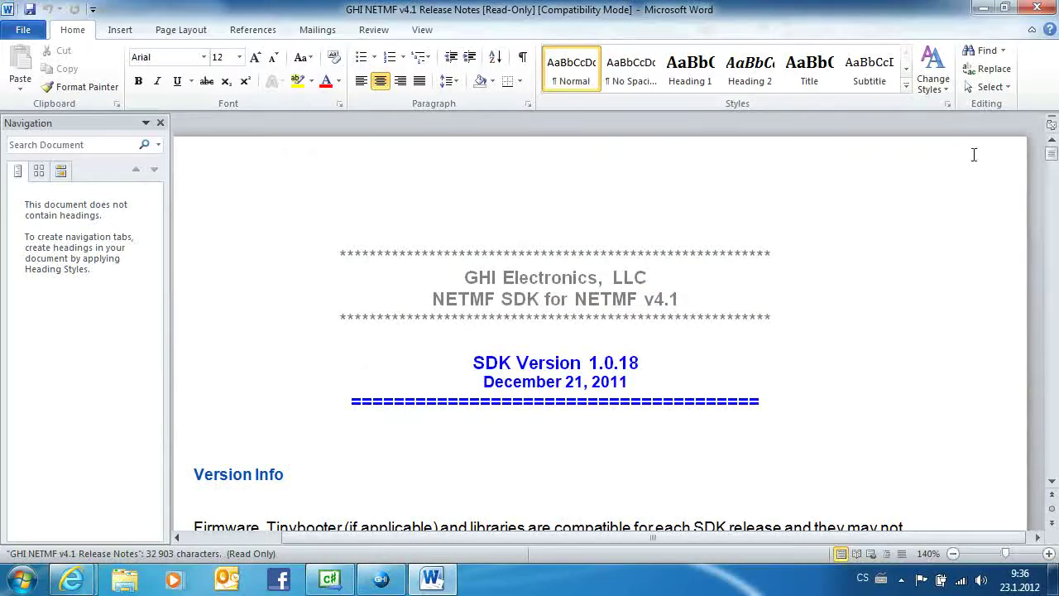
Close the navigation pane and highlight the USBizi firmware version listed under Version Info in the release notes
click(161, 122)
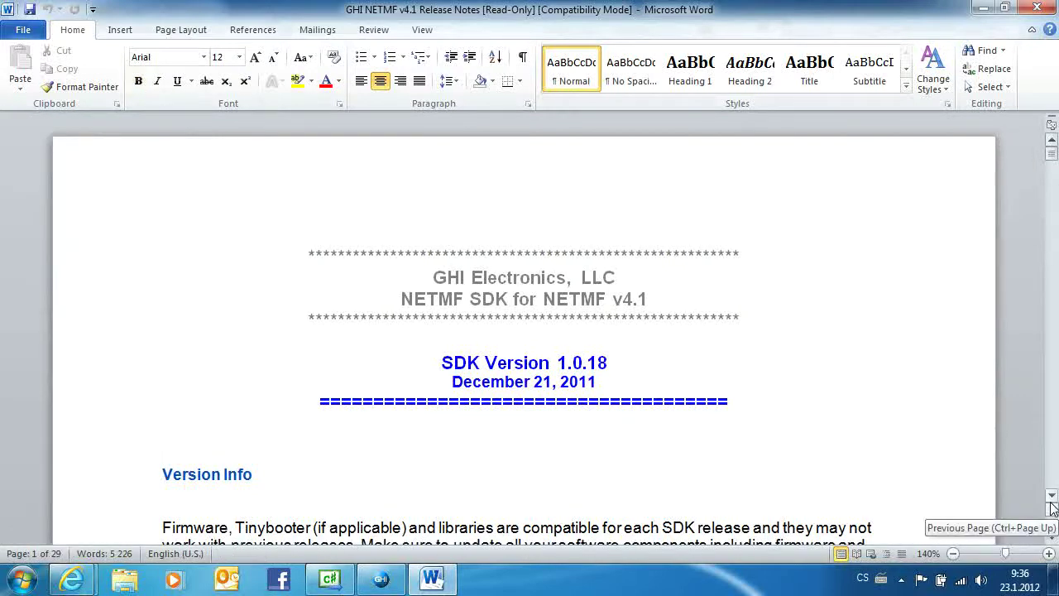
scroll(1051, 506, down, 5)
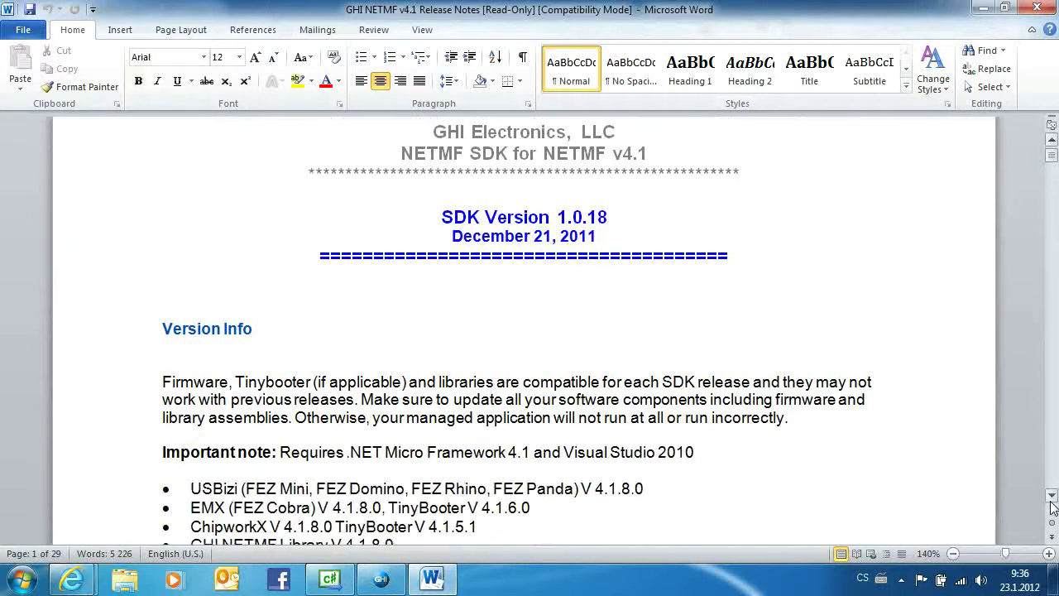
scroll(1052, 507, down, 1)
drag(190, 343, 238, 343)
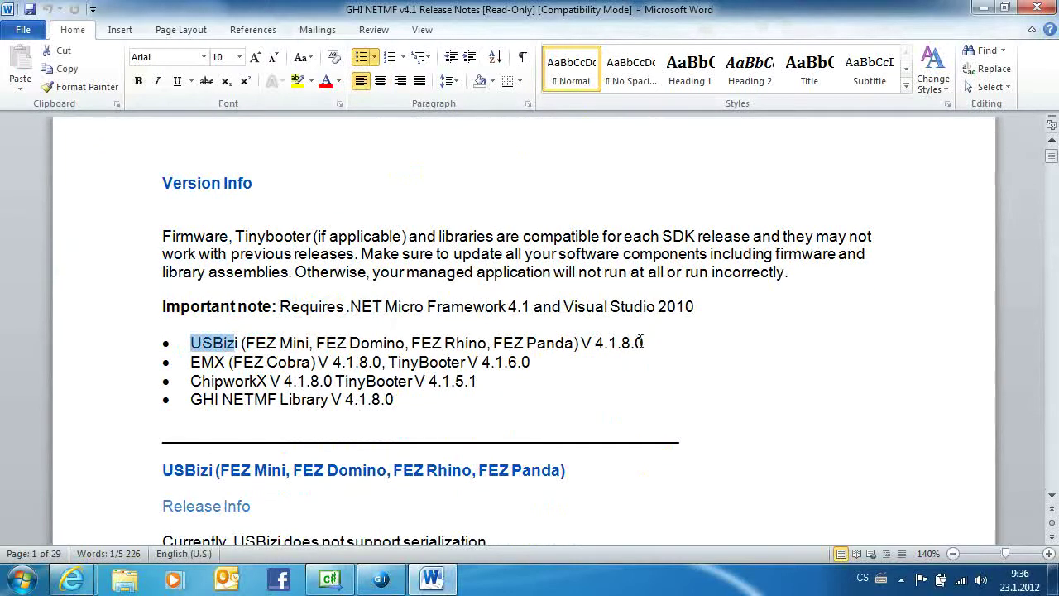
drag(595, 342, 645, 341)
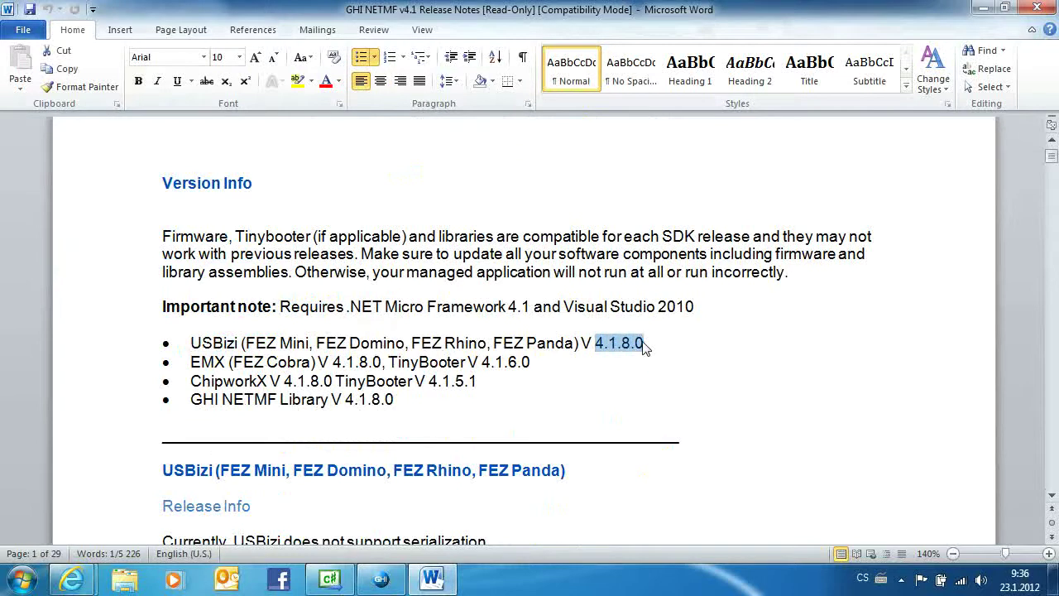
Compare it with the firmware version in the USBizi Updater log, and close both the updater and the release notes
click(383, 589)
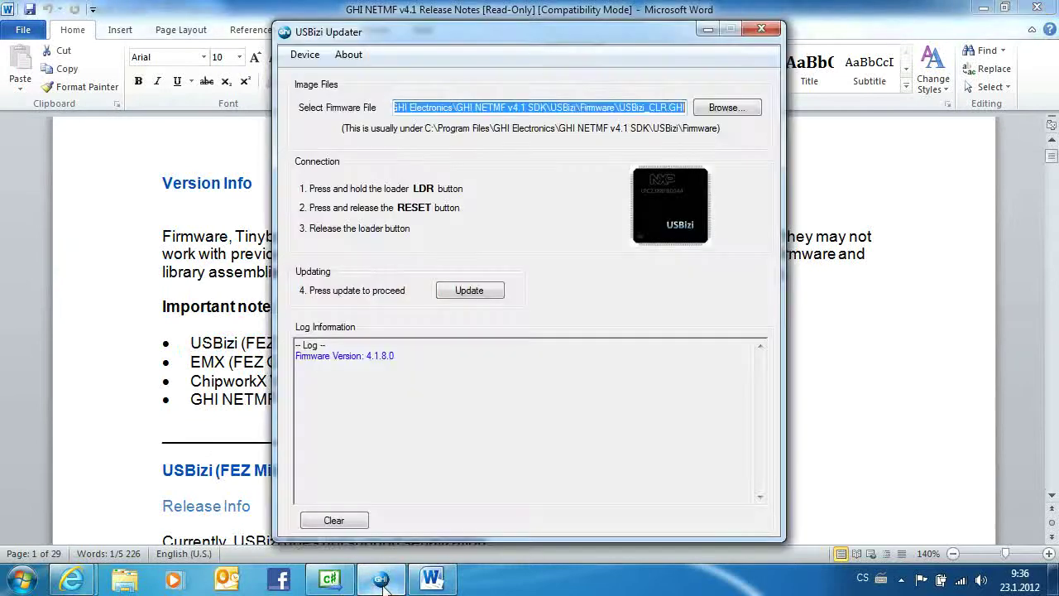
drag(369, 357, 421, 356)
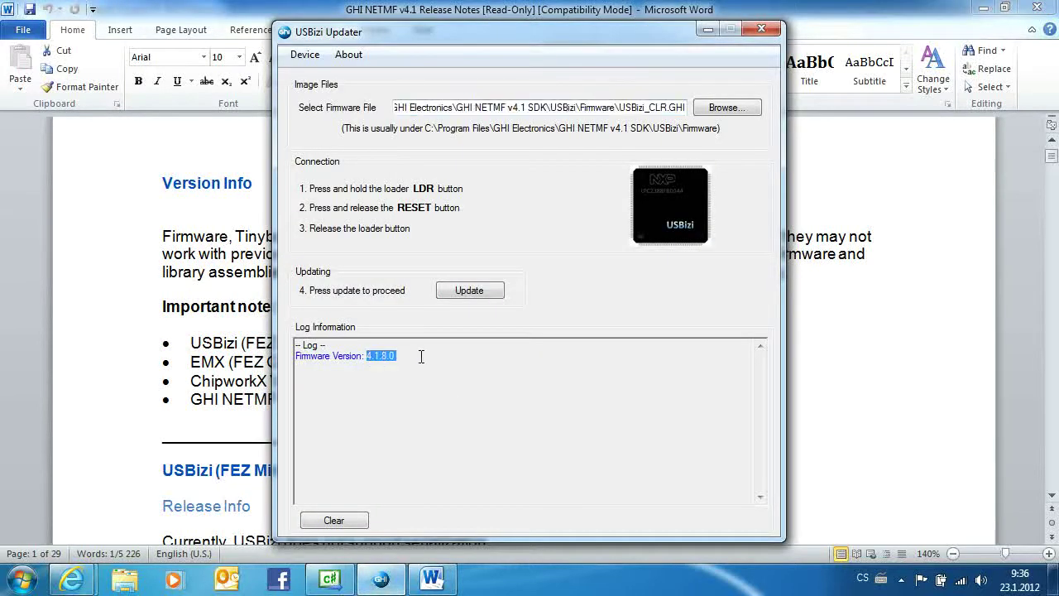
click(755, 30)
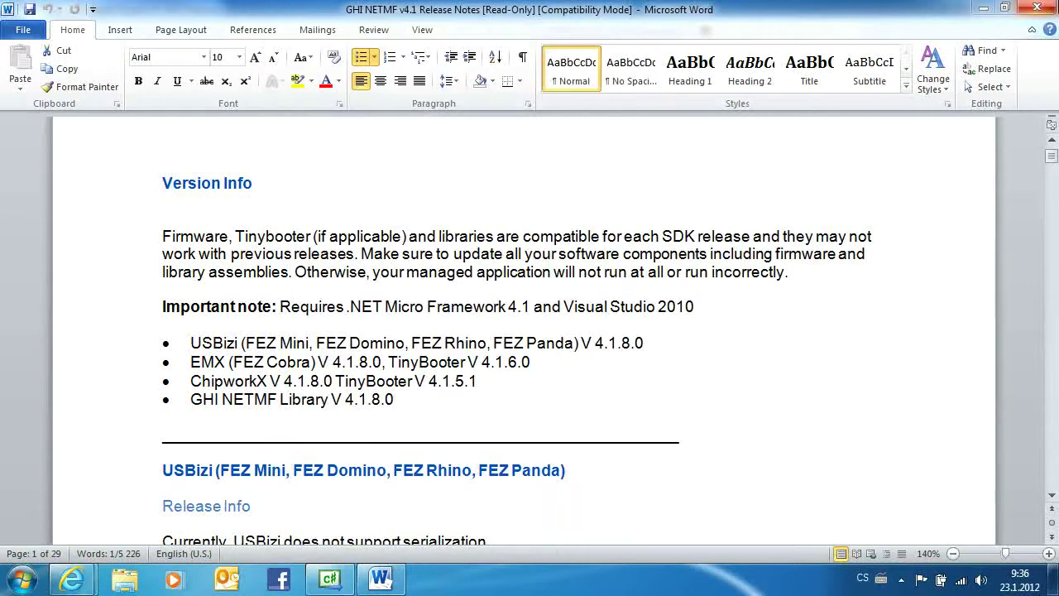
click(1040, 8)
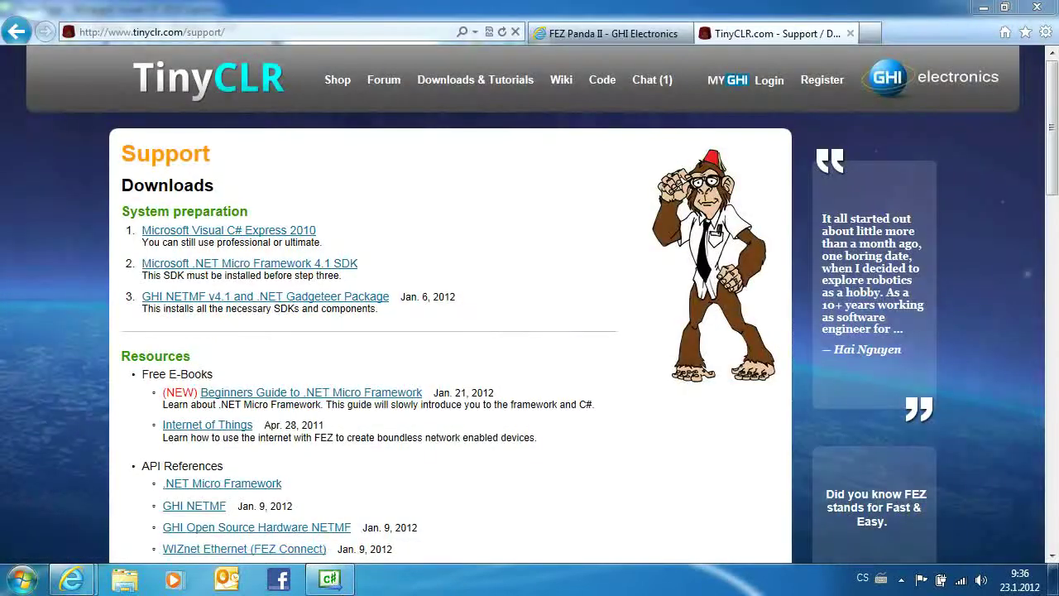
Launch MFDeploy from the Tools folder of Microsoft .NET Micro Framework 4.1
click(23, 579)
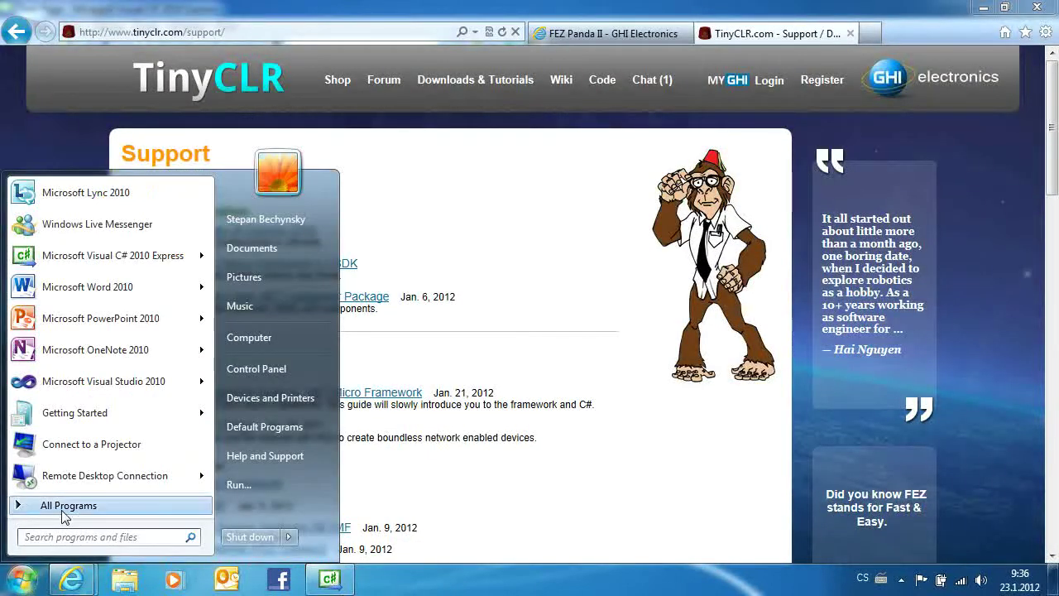
click(65, 506)
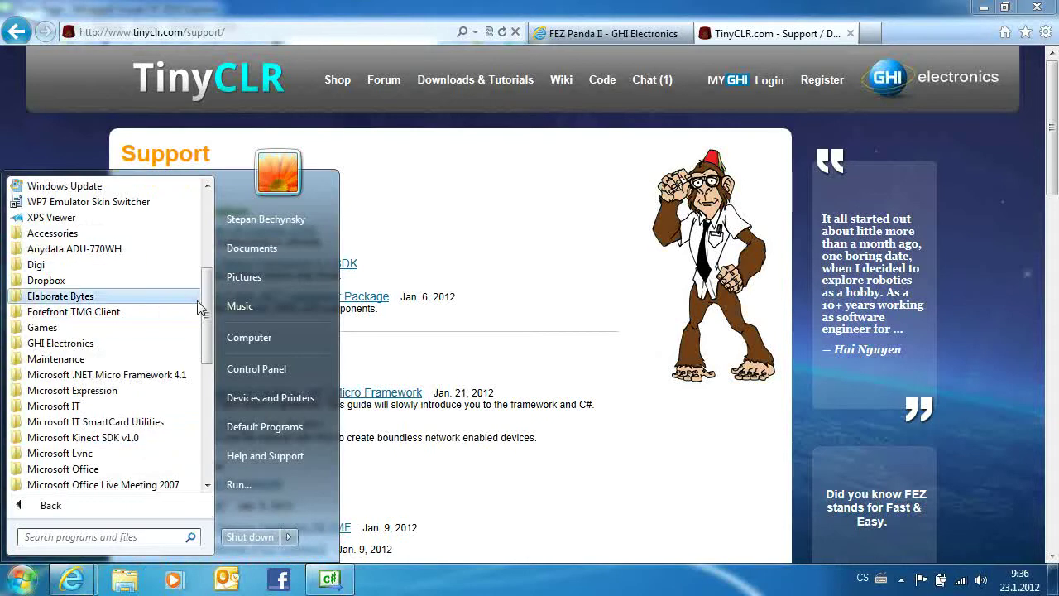
scroll(202, 311, down, 1)
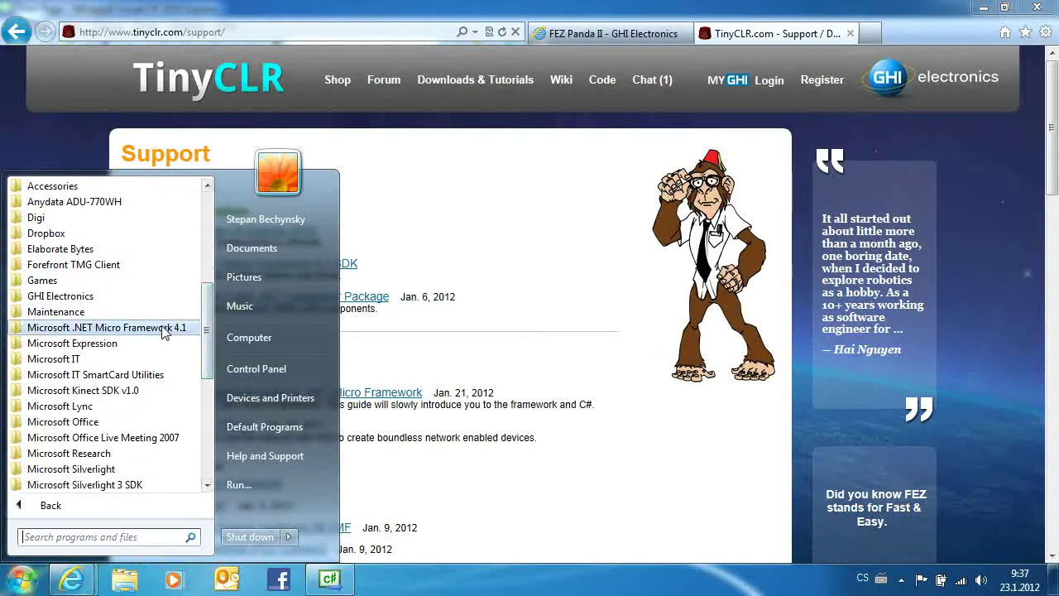
click(163, 330)
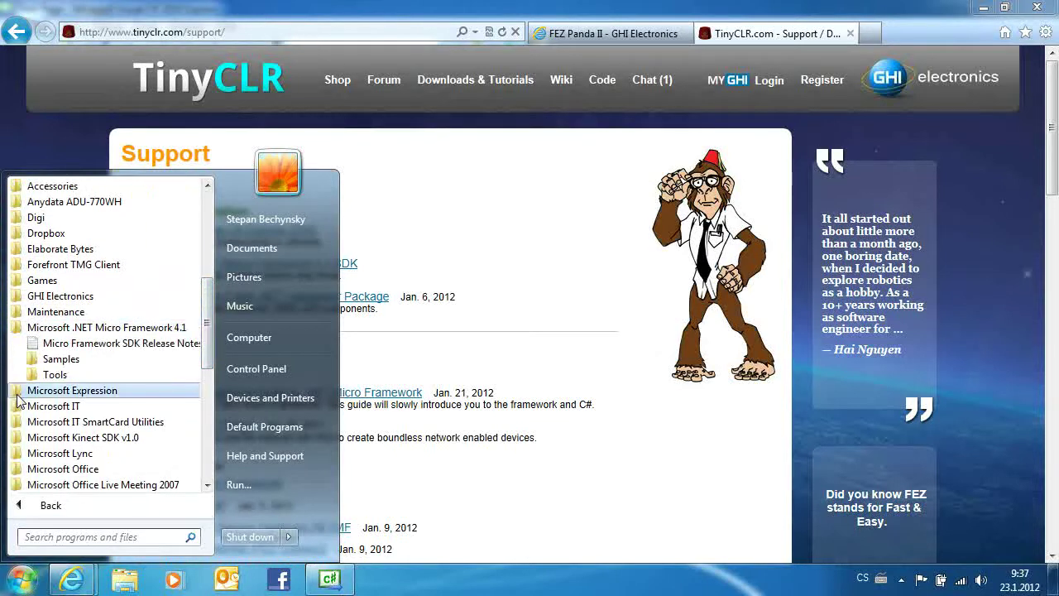
click(39, 378)
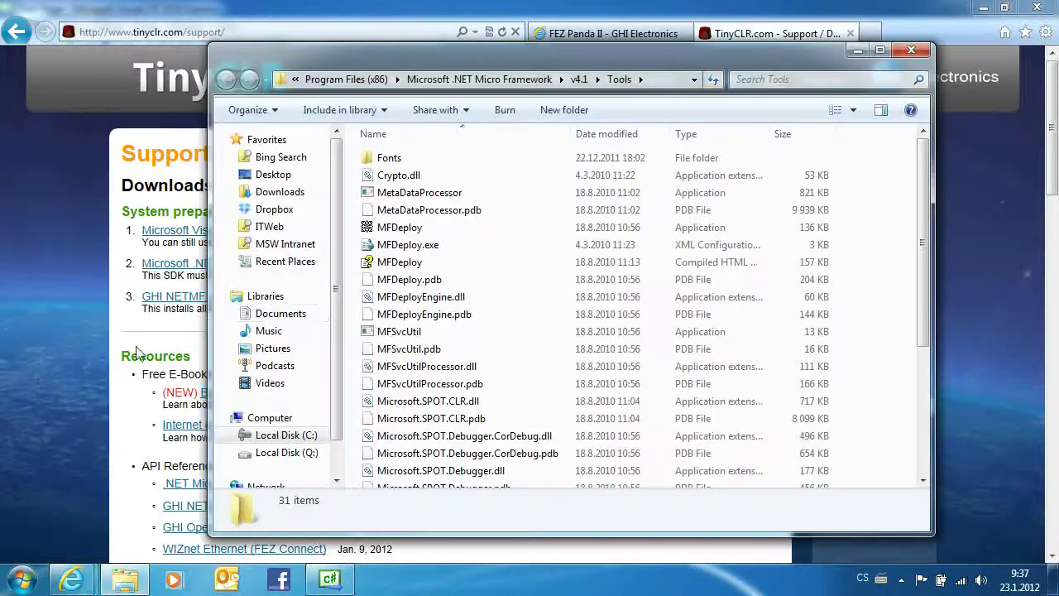
double_click(389, 227)
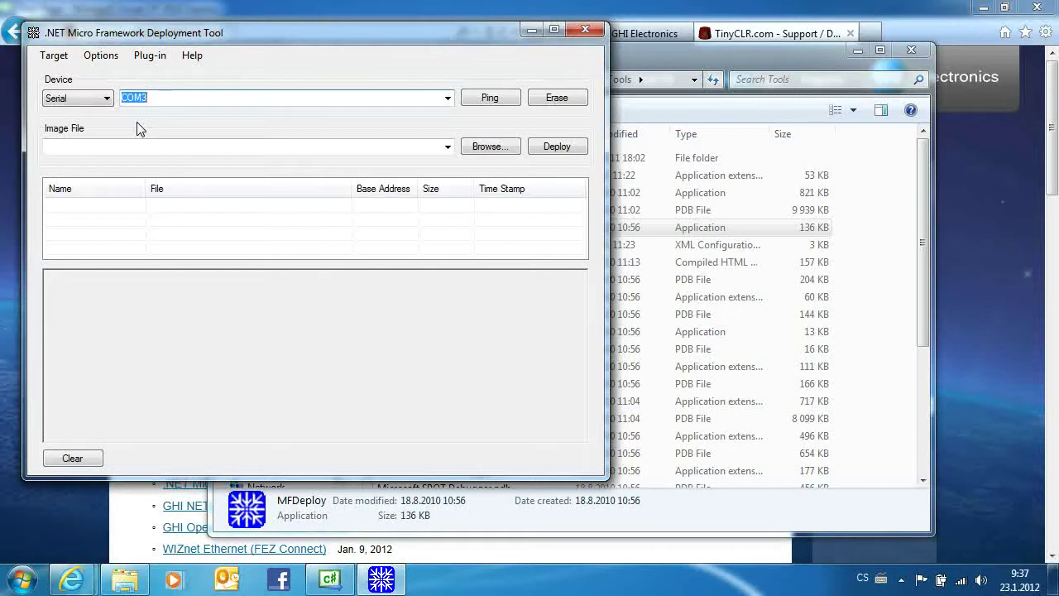
Set the deployment tool's device connection to USB, ping the USBizi_USBizi board and highlight its reply
click(97, 100)
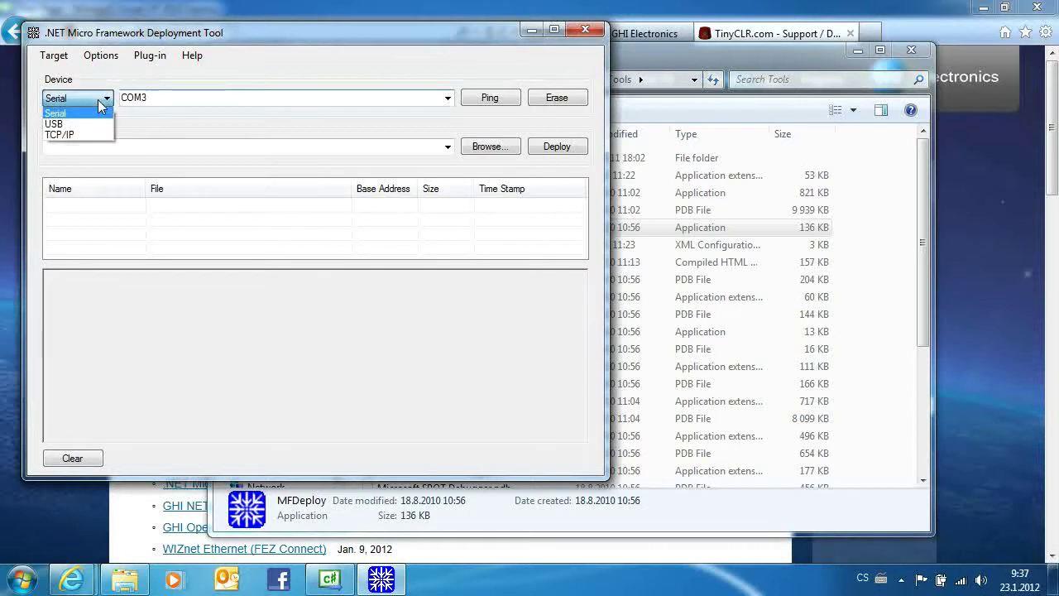
click(71, 124)
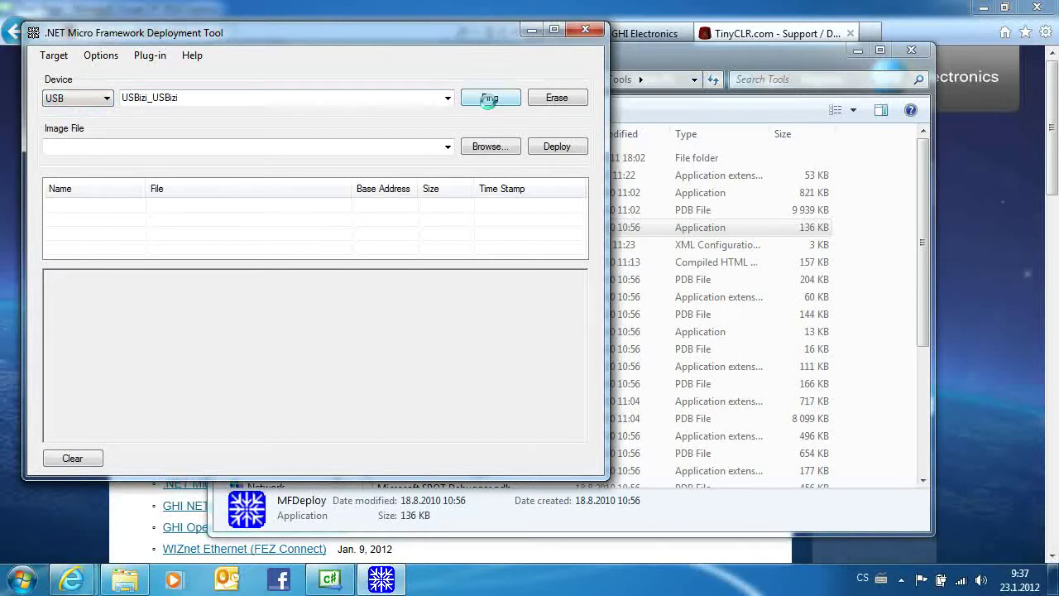
drag(108, 280, 160, 278)
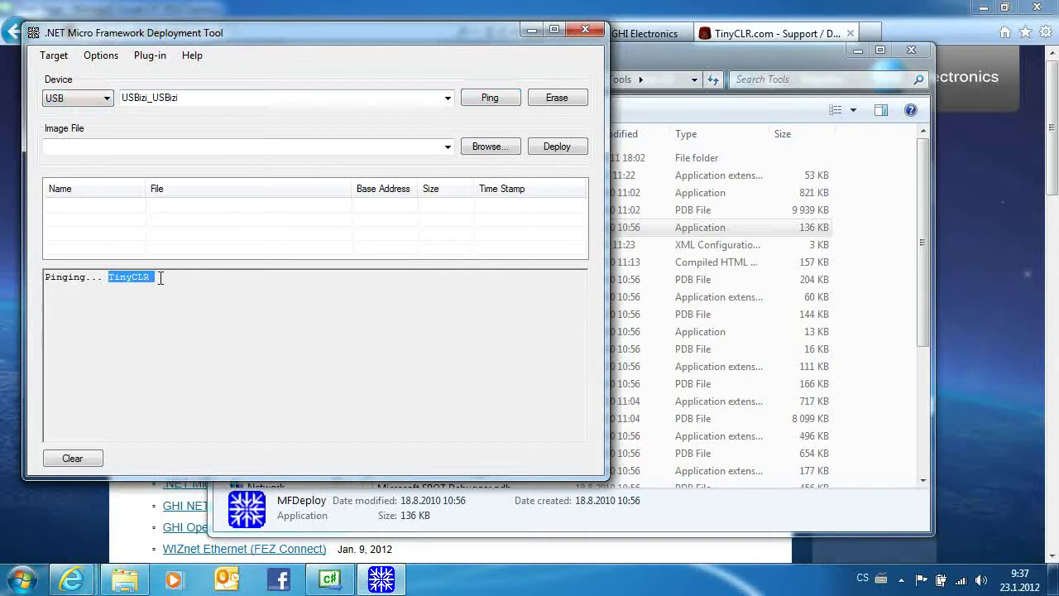
List the board's device capabilities and check its solution version, closing the deployment tool and the Tools folder when done
click(53, 55)
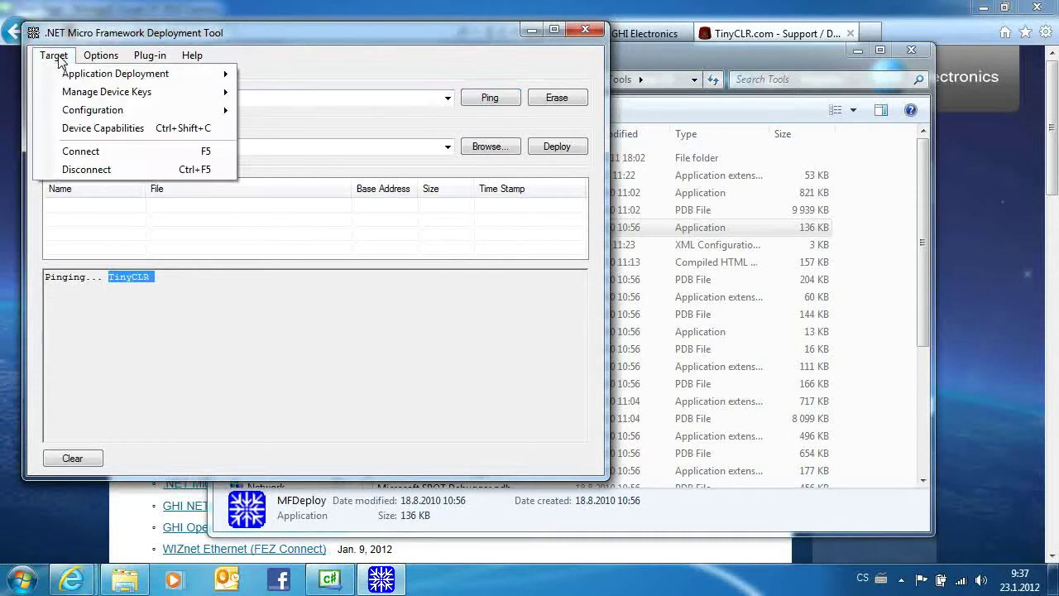
click(89, 128)
drag(581, 385, 583, 330)
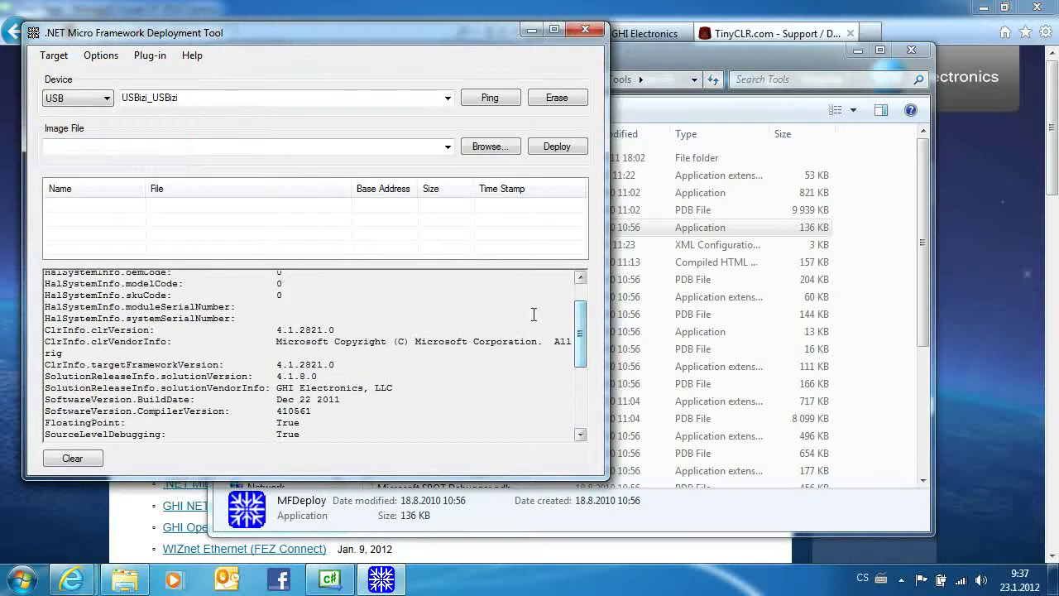
drag(45, 374, 324, 375)
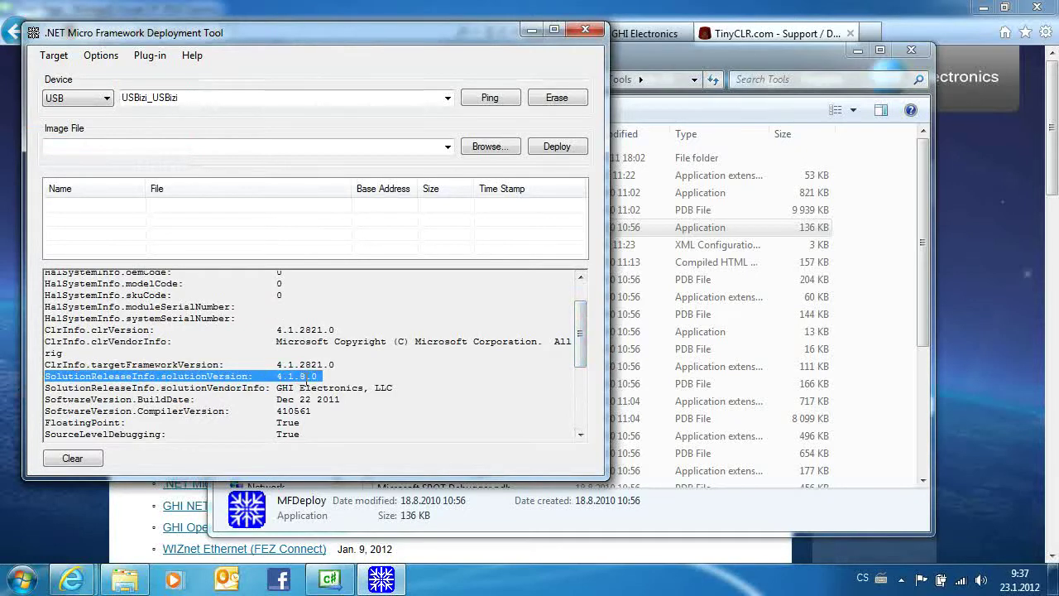
click(595, 36)
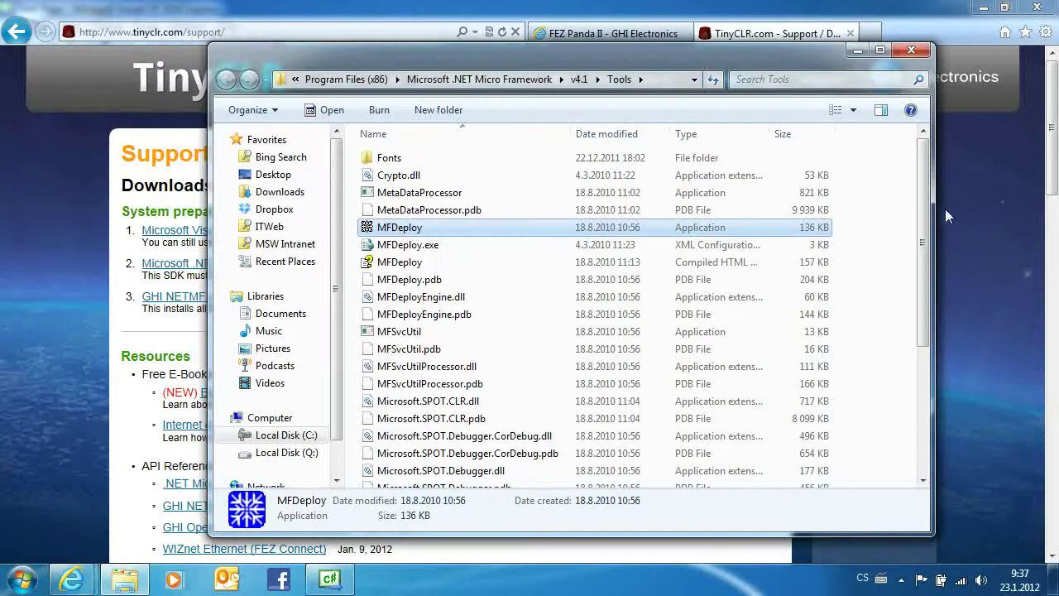
click(910, 52)
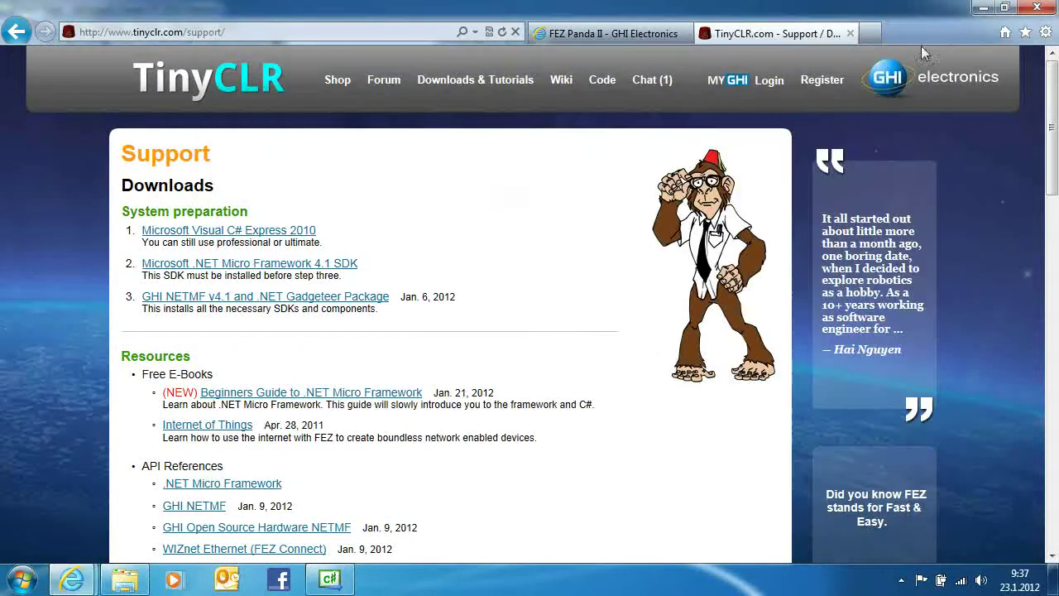
Switch to Visual C# 2010 Express and create a Micro Framework project from the FEZ Panda II Application template, named FEZ Panda II Application1
click(341, 580)
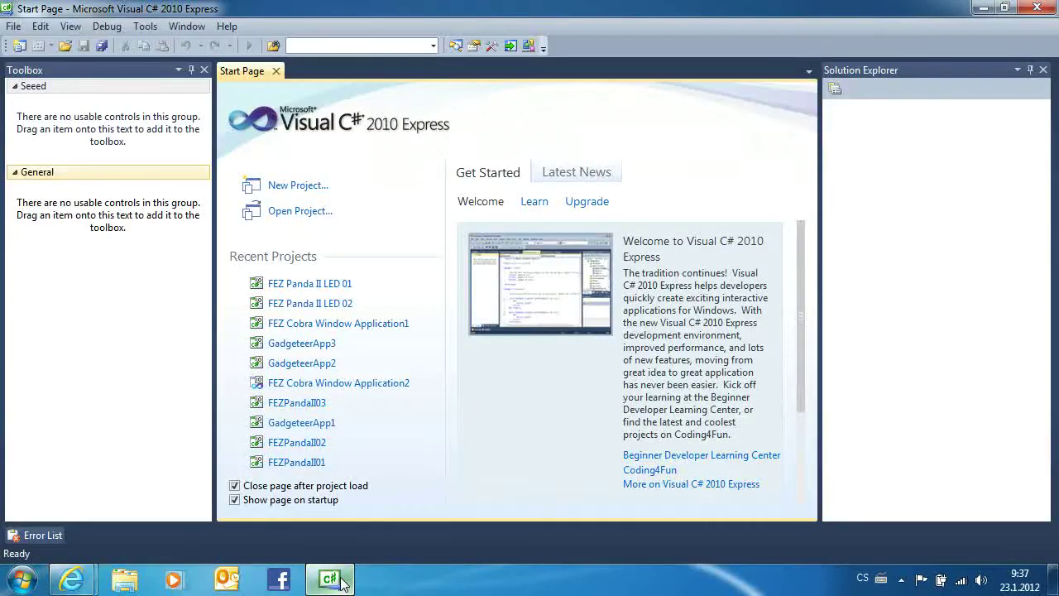
click(19, 31)
click(38, 40)
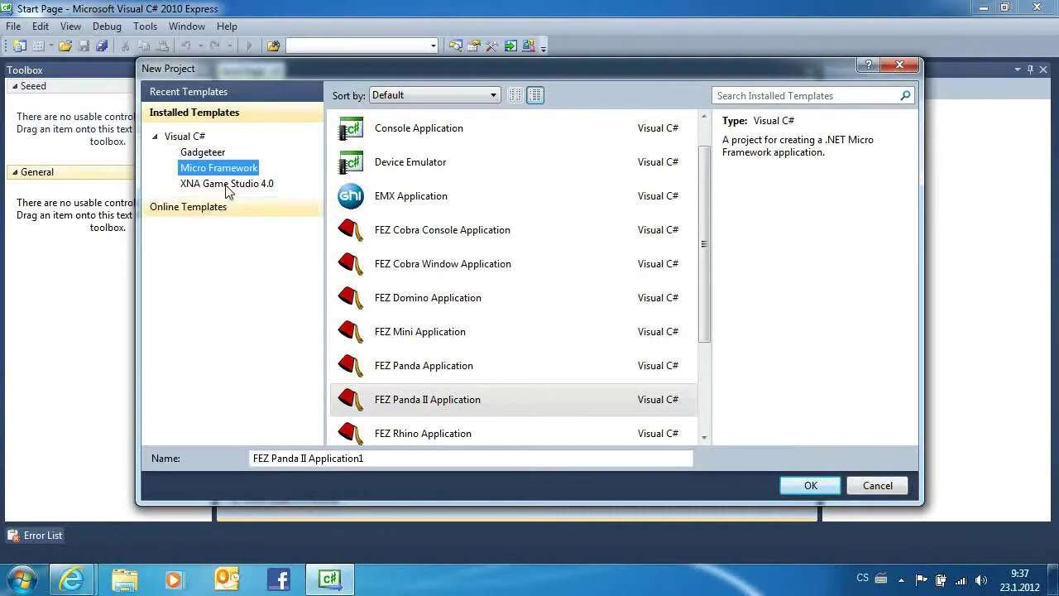
click(188, 139)
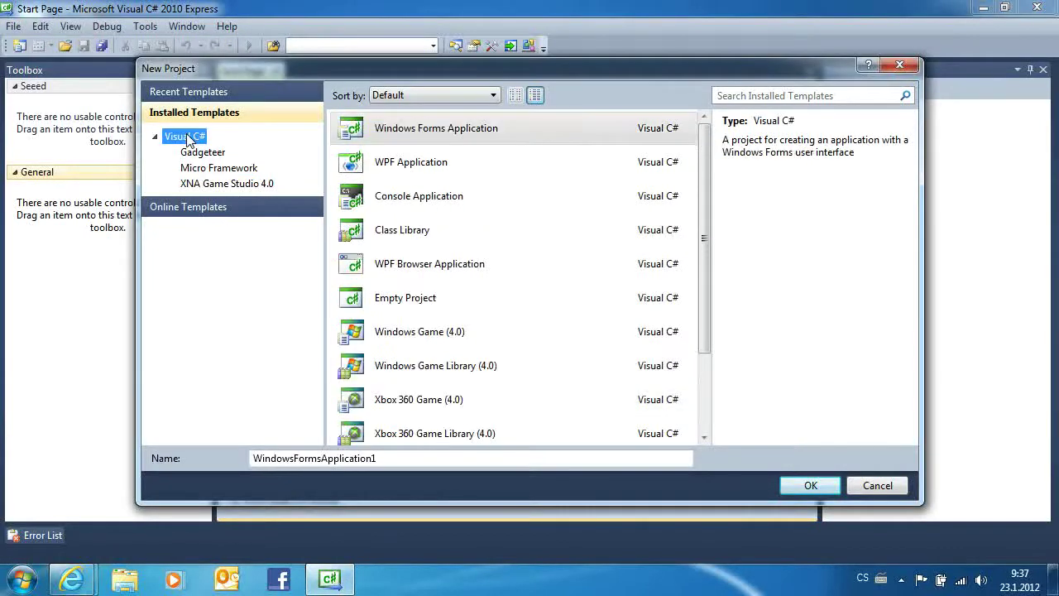
click(220, 170)
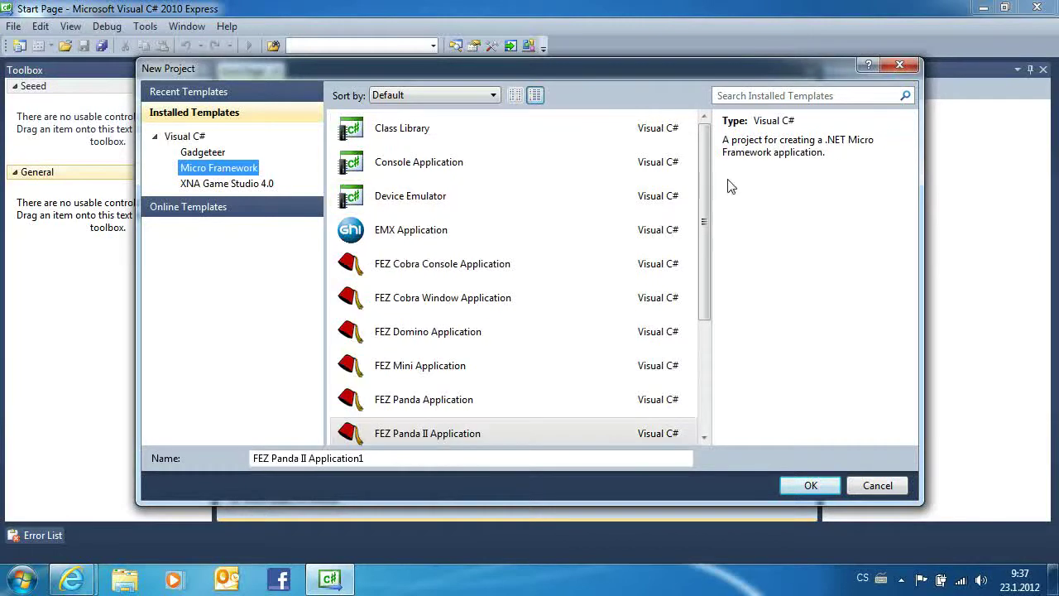
mouse_move(705, 180)
mouse_down()
mouse_move(702, 341)
mouse_move(712, 173)
mouse_up()
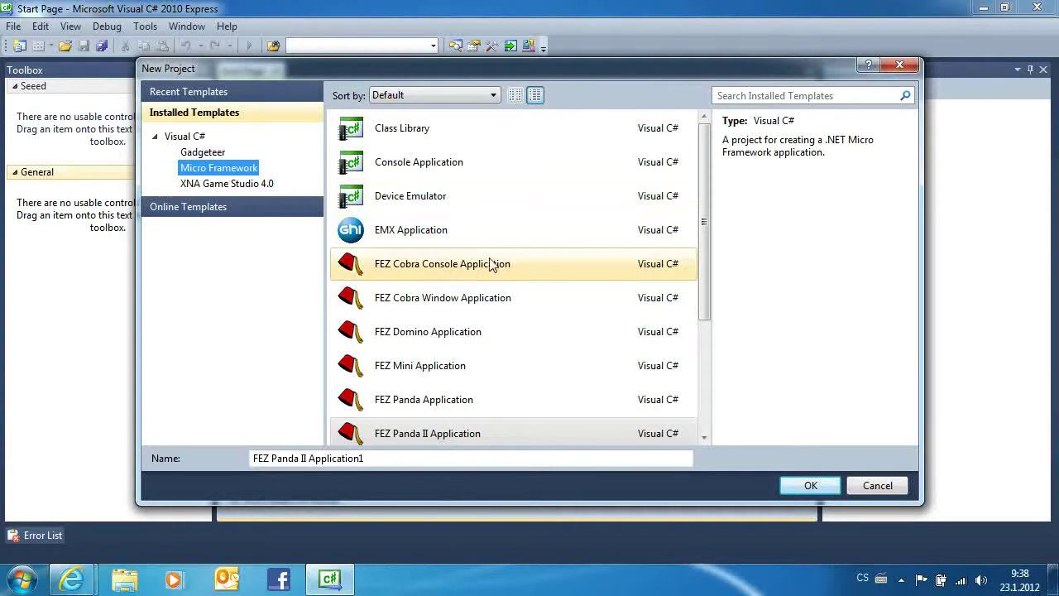
drag(704, 292, 708, 367)
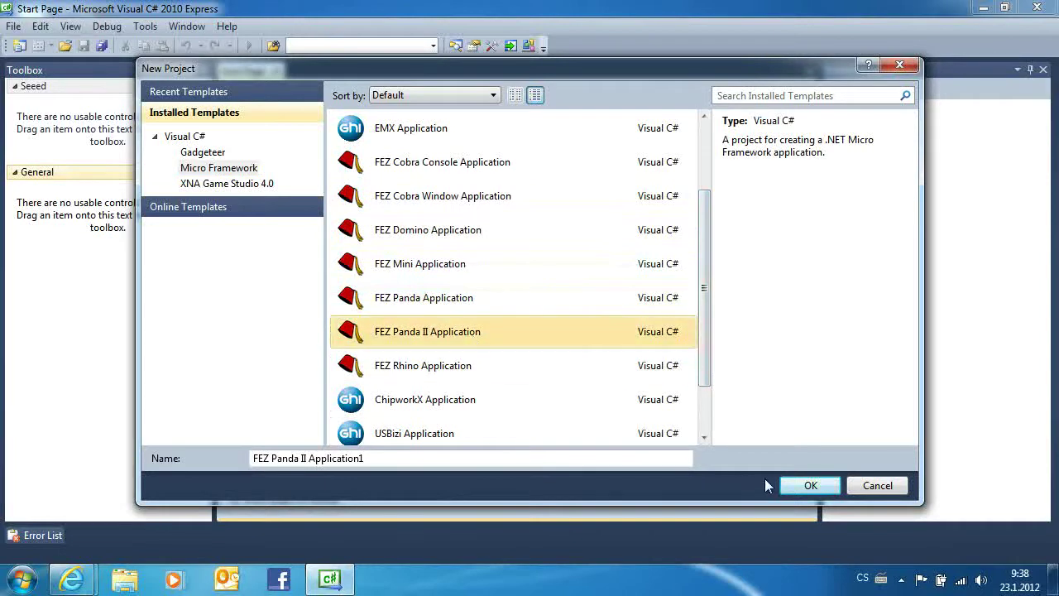
click(810, 484)
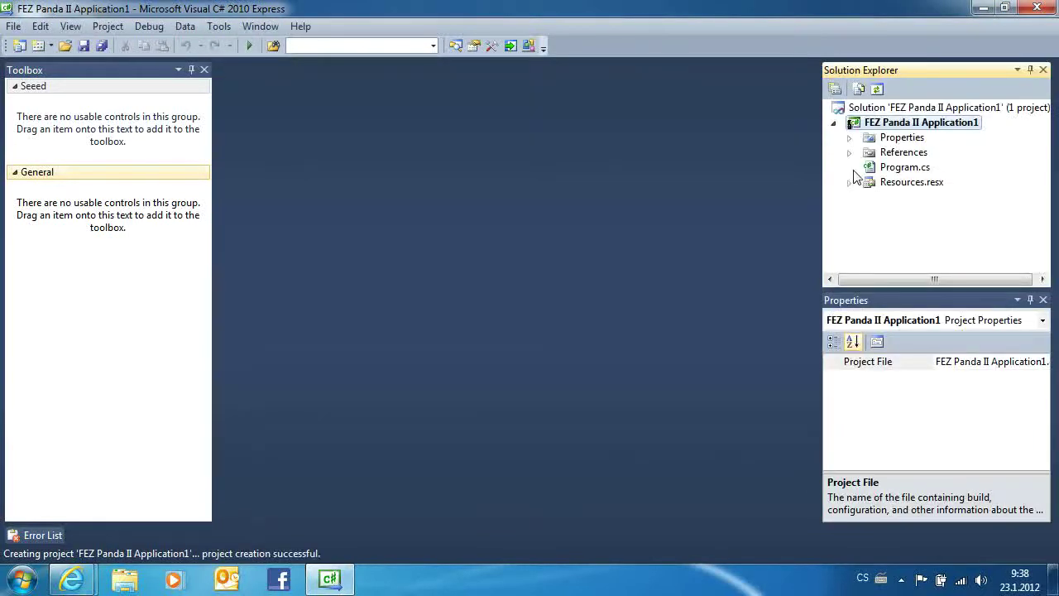
Expand the project's references, open Program.cs in the code editor and auto-hide the Toolbox
click(849, 152)
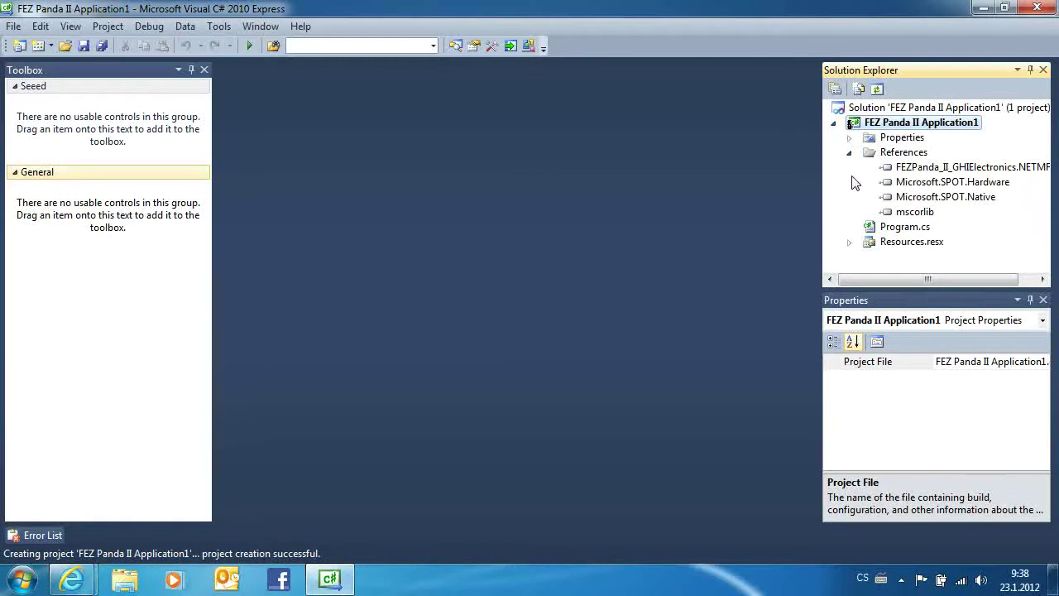
double_click(885, 228)
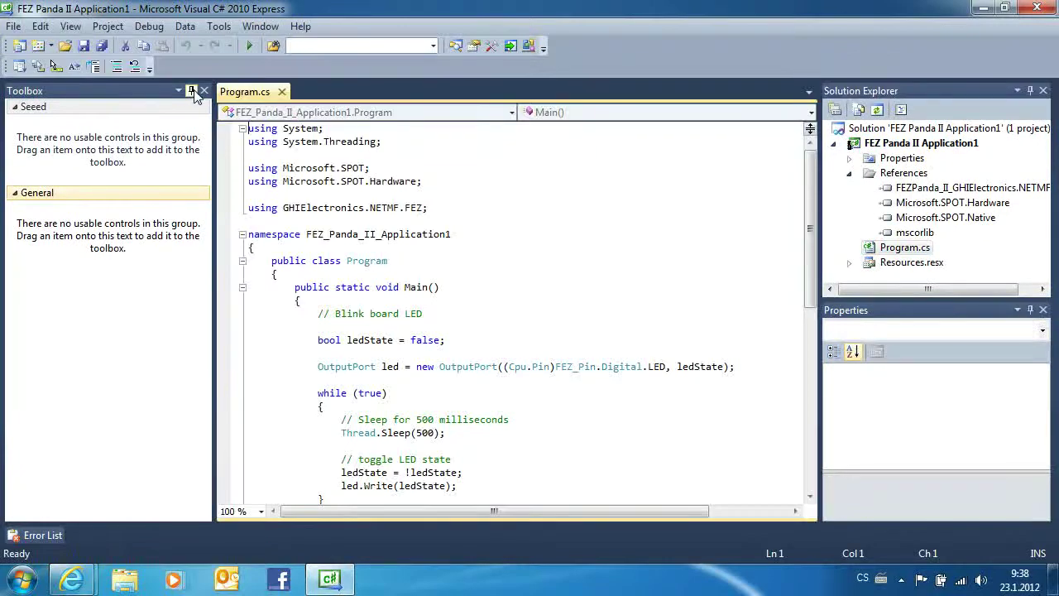
click(192, 90)
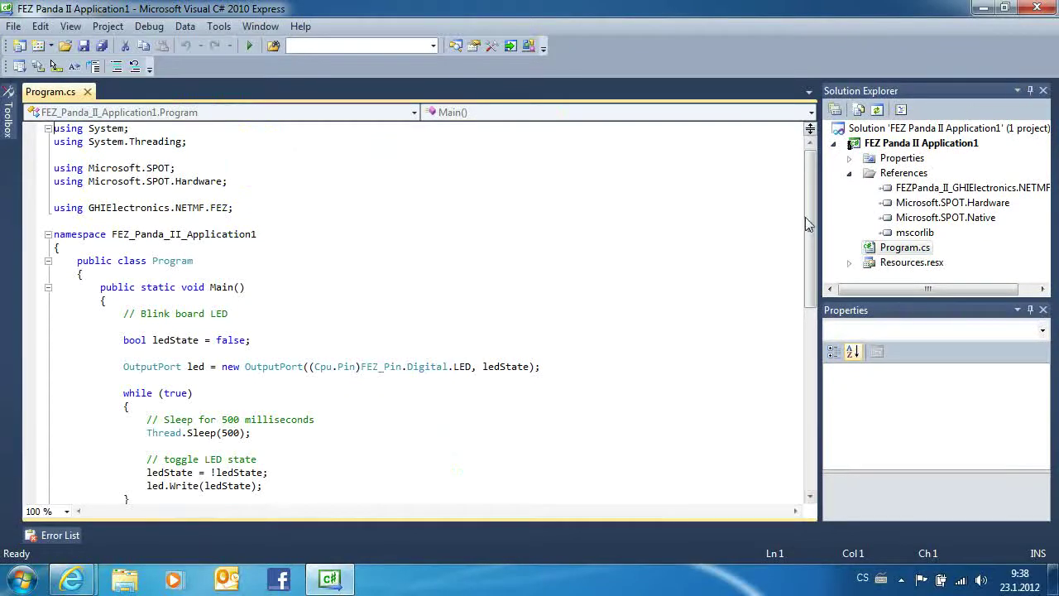
Examine the LED-blinking code in Program.cs, highlighting the Main() declaration and the whole while (true) loop
drag(809, 235, 811, 259)
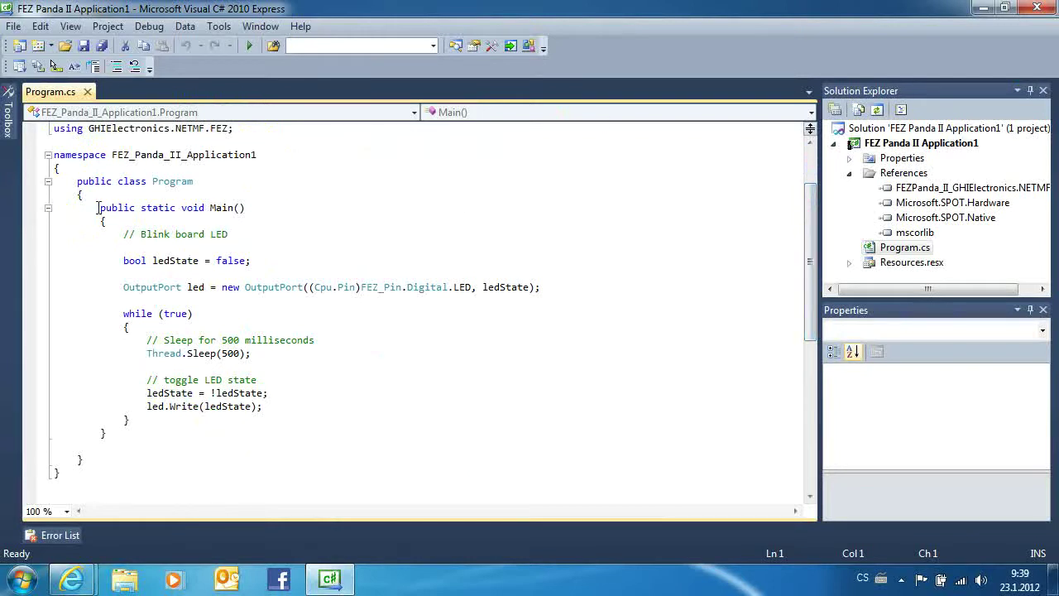
drag(98, 208, 246, 208)
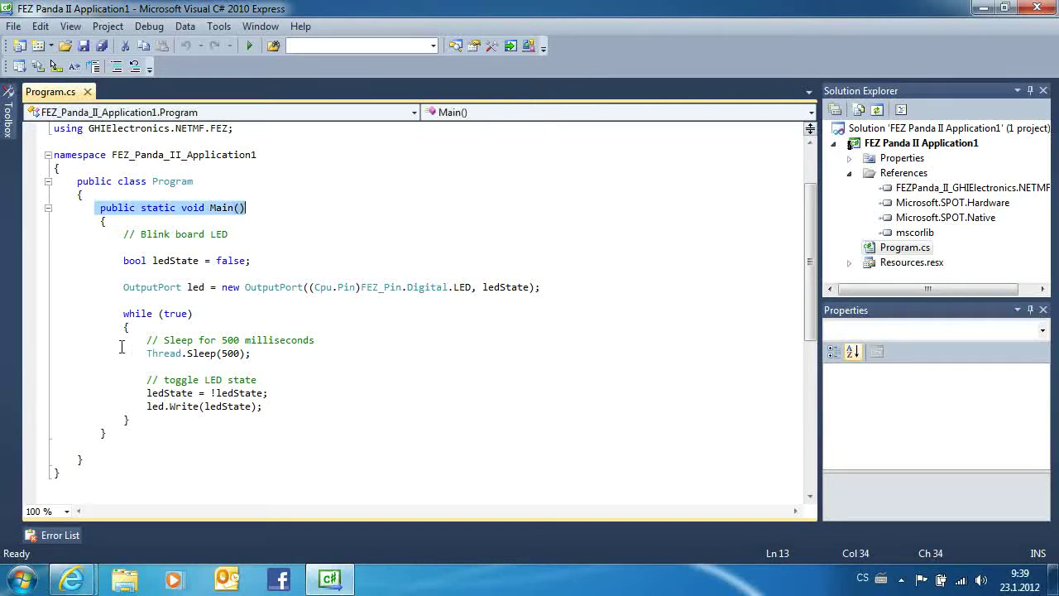
drag(123, 314, 155, 423)
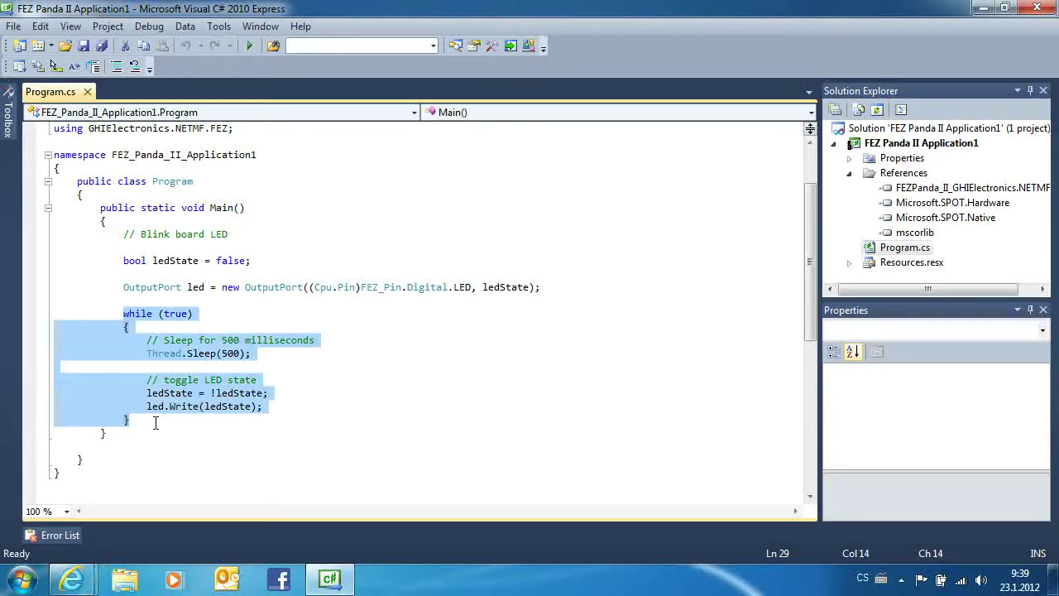
Set the deployment transport to USB in the project's .NET Micro Framework properties and start debugging the application
click(107, 25)
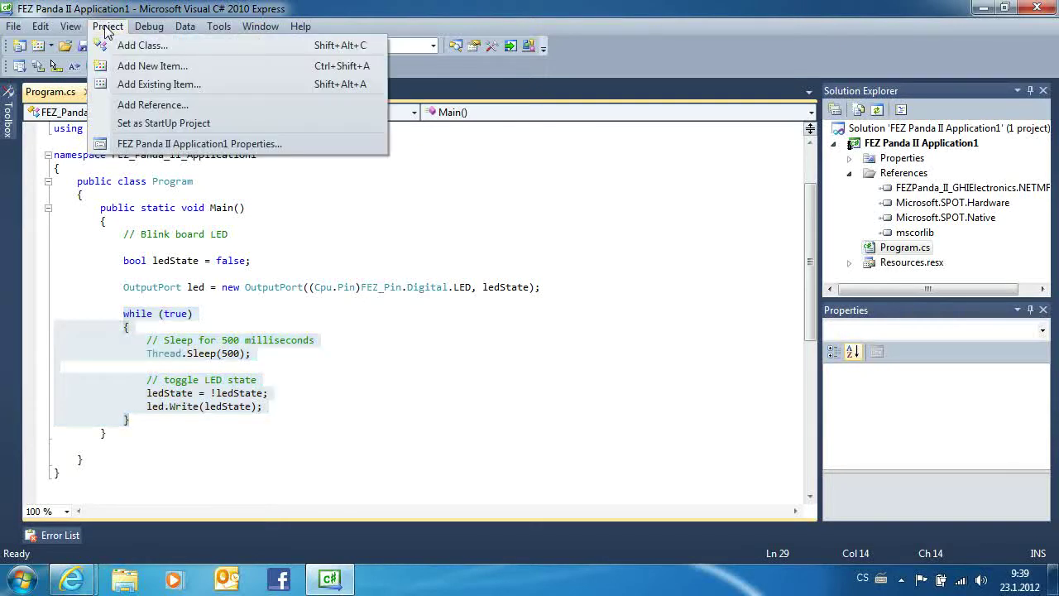
click(182, 143)
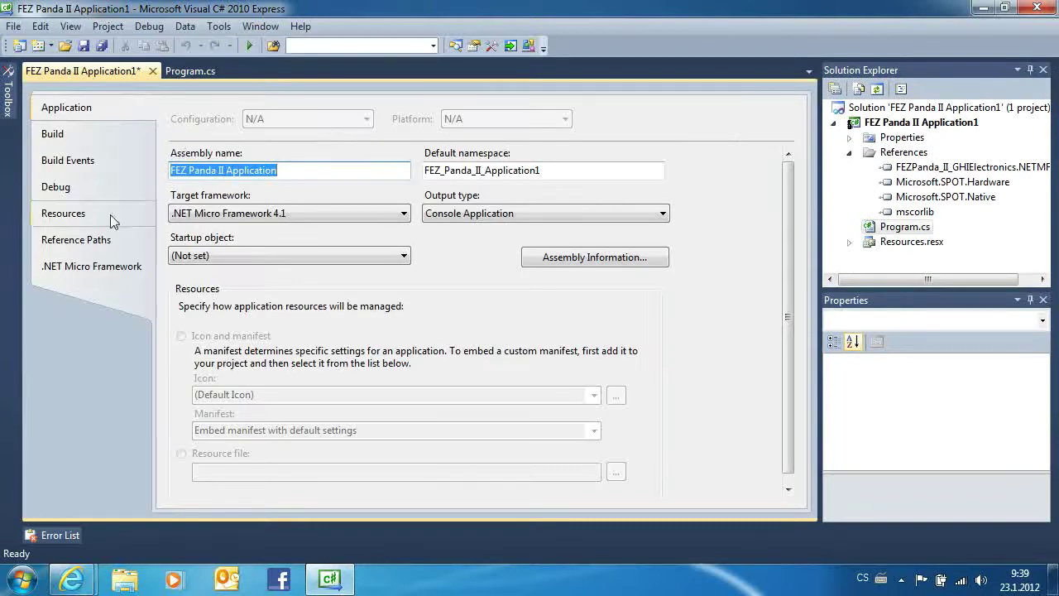
click(91, 271)
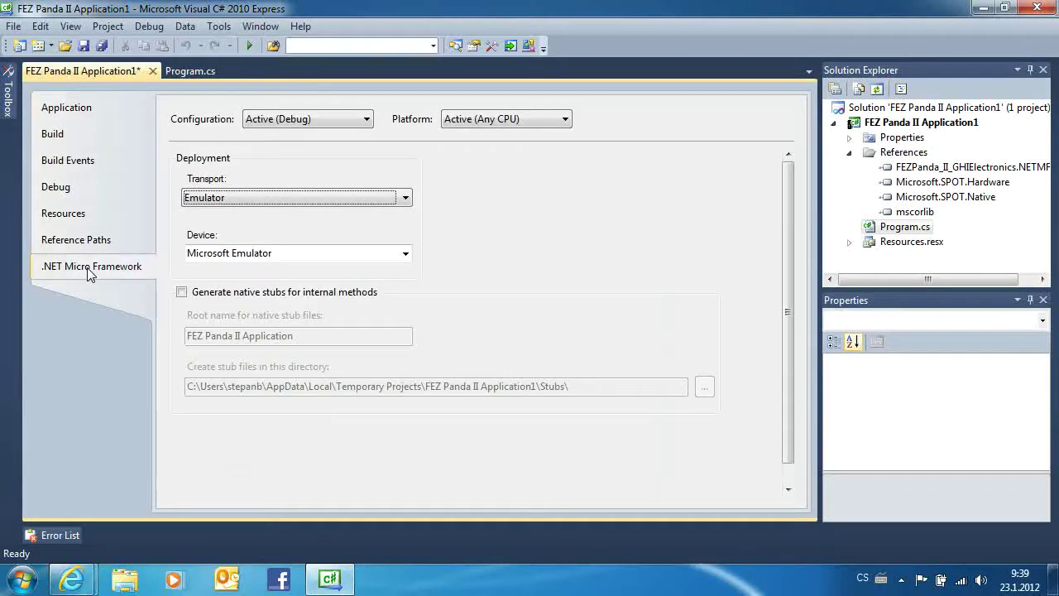
click(239, 199)
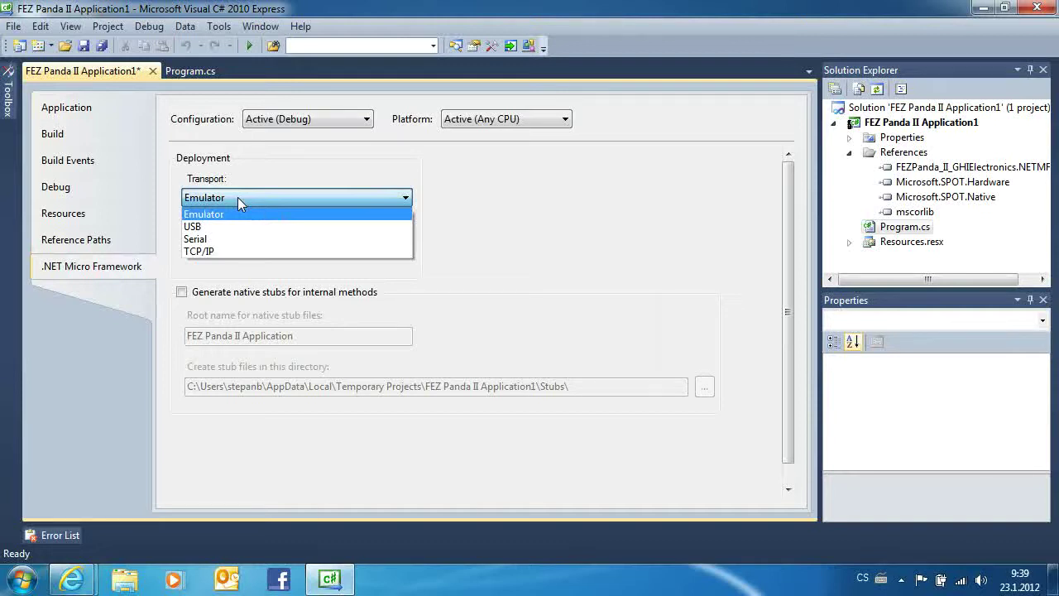
click(208, 227)
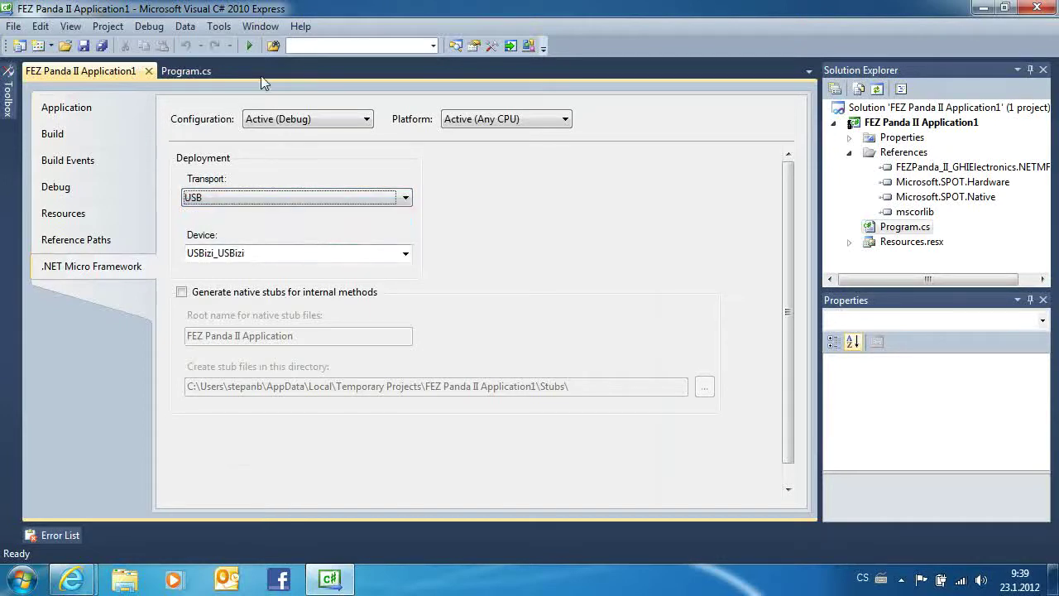
click(249, 45)
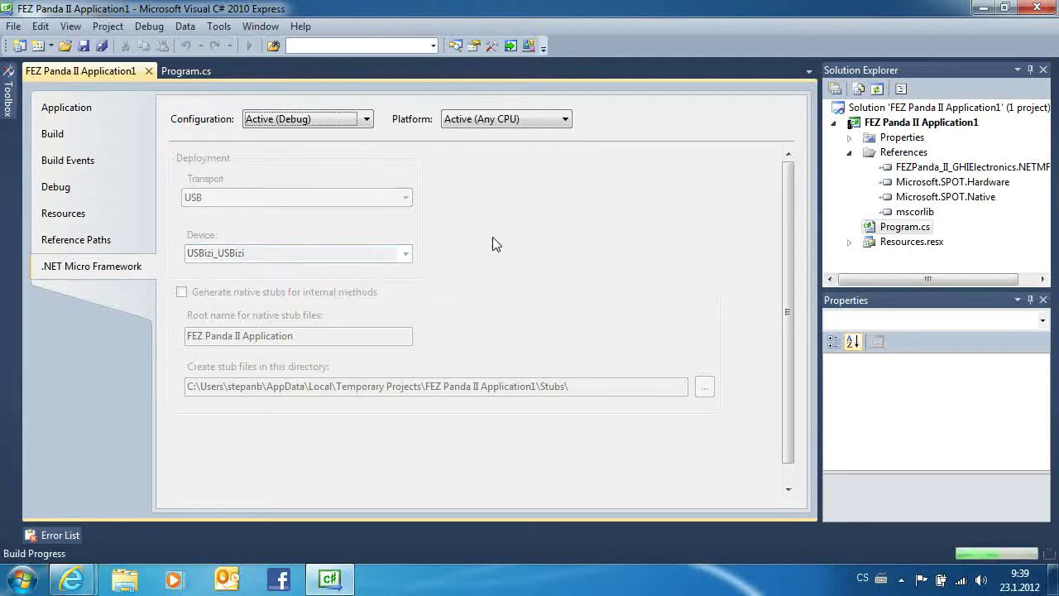